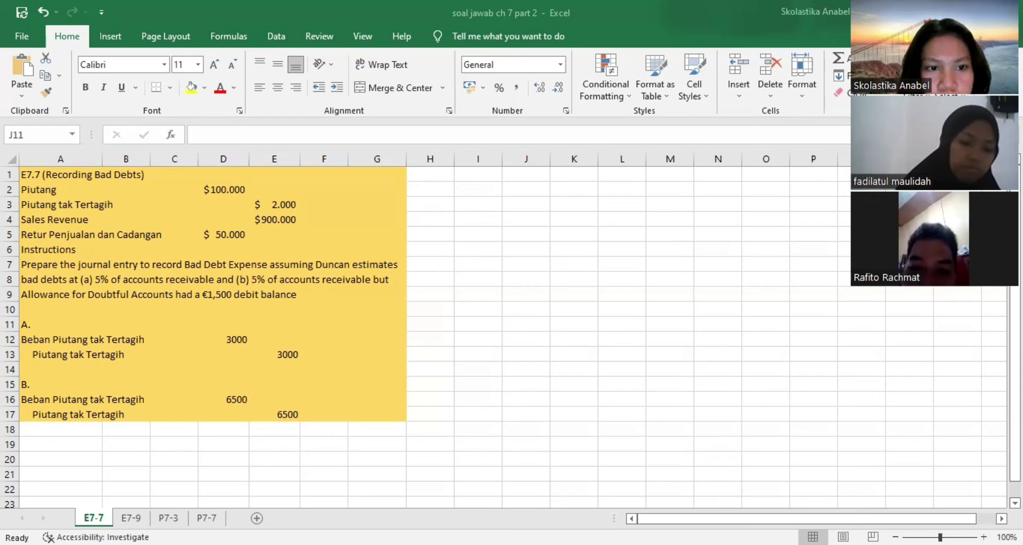
Open the E7-9 worksheet and review the bad debt exercise with its journal entries for parts A and B.
key(ctrl+Page_Down)
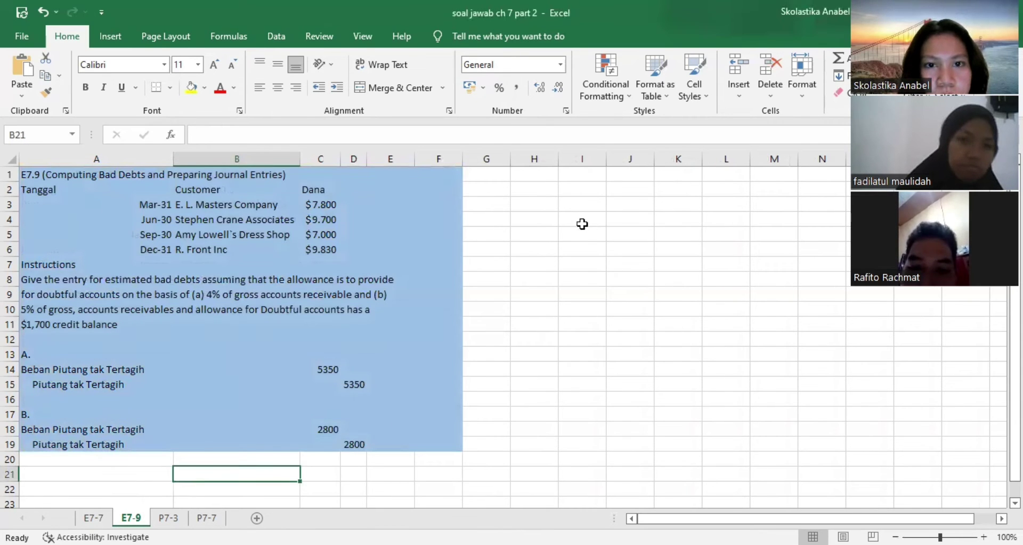
click(533, 186)
click(532, 174)
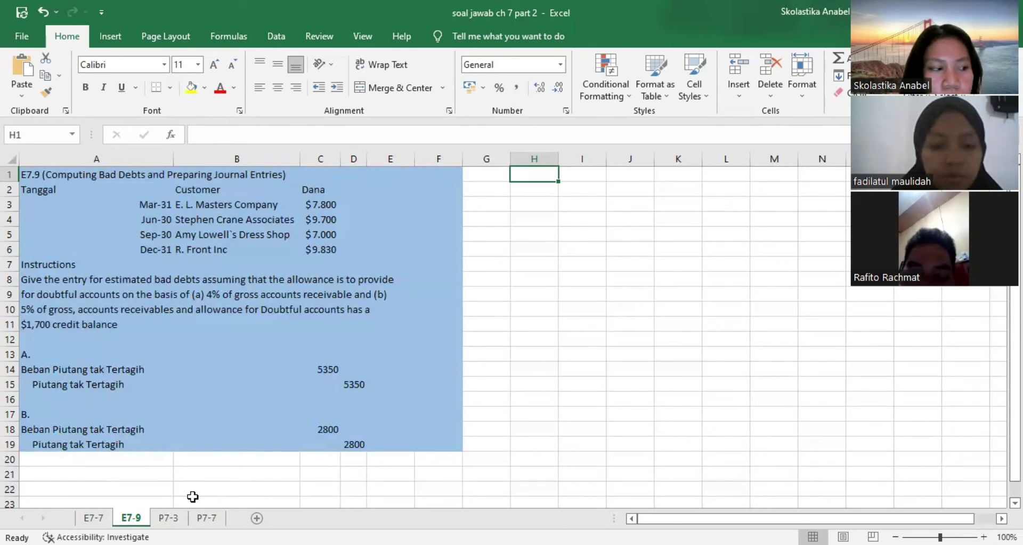
Open the P7-3 worksheet and examine the aging table's day ranges, Jumlah amounts and Expected Percentage Uncollectible formulas.
click(175, 519)
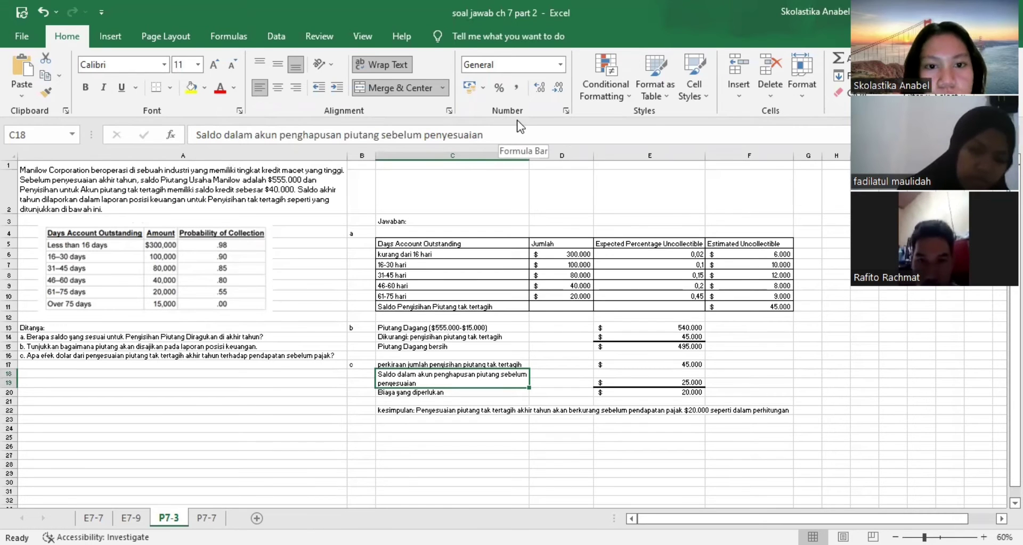
click(499, 241)
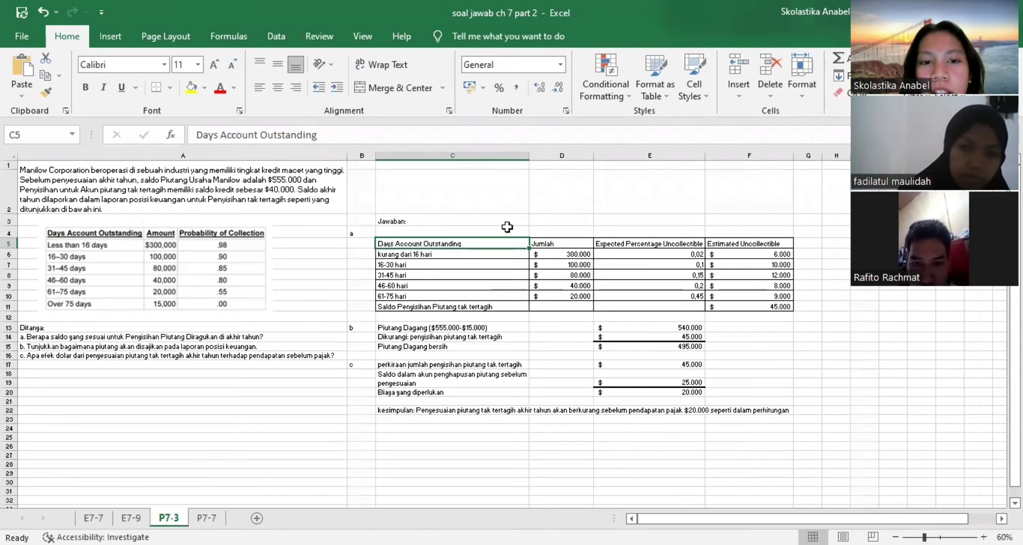
click(450, 257)
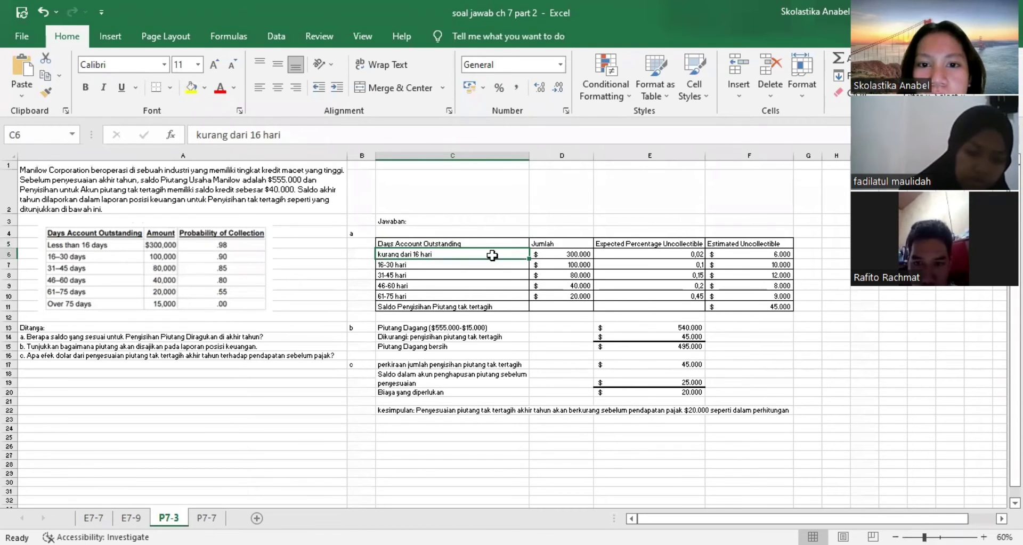
click(561, 257)
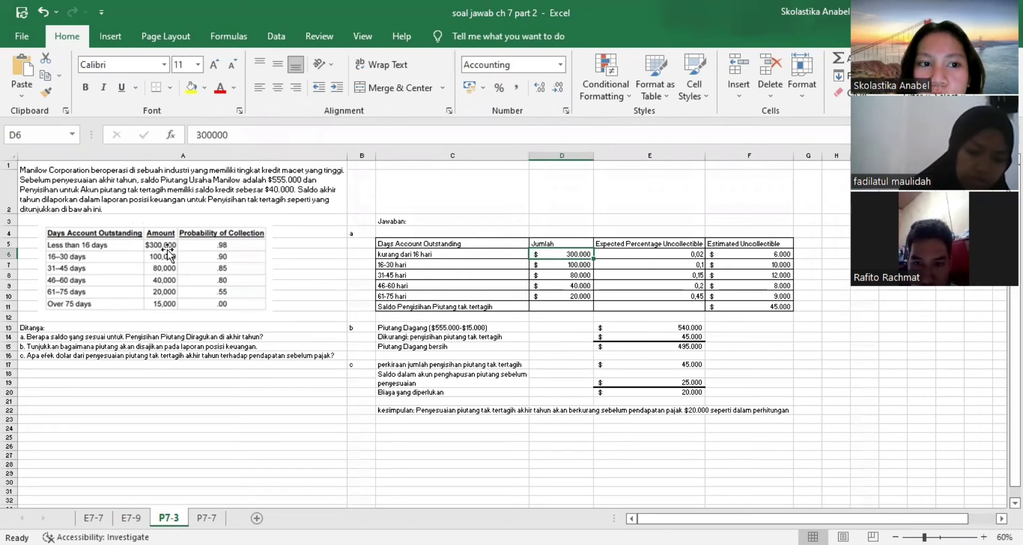
click(649, 257)
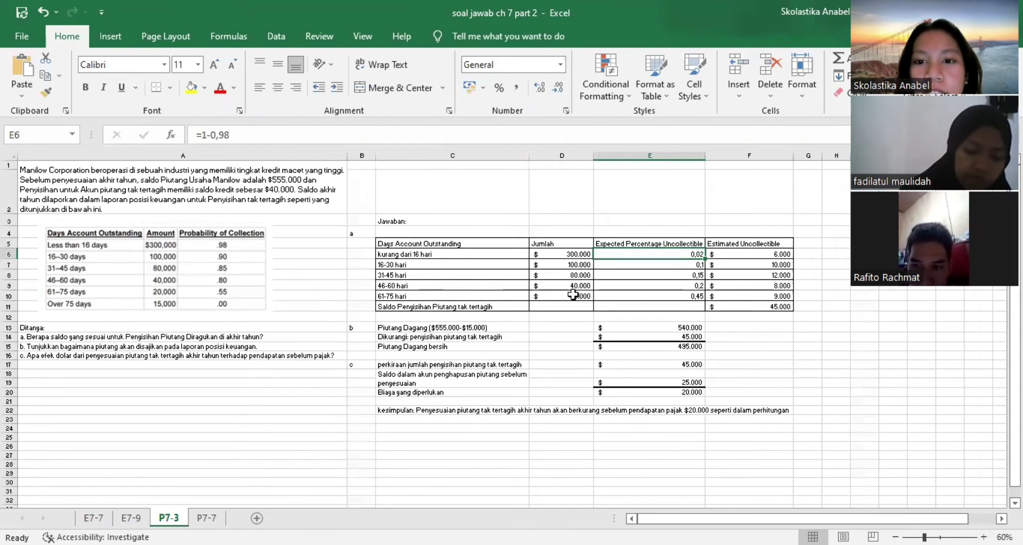
click(682, 265)
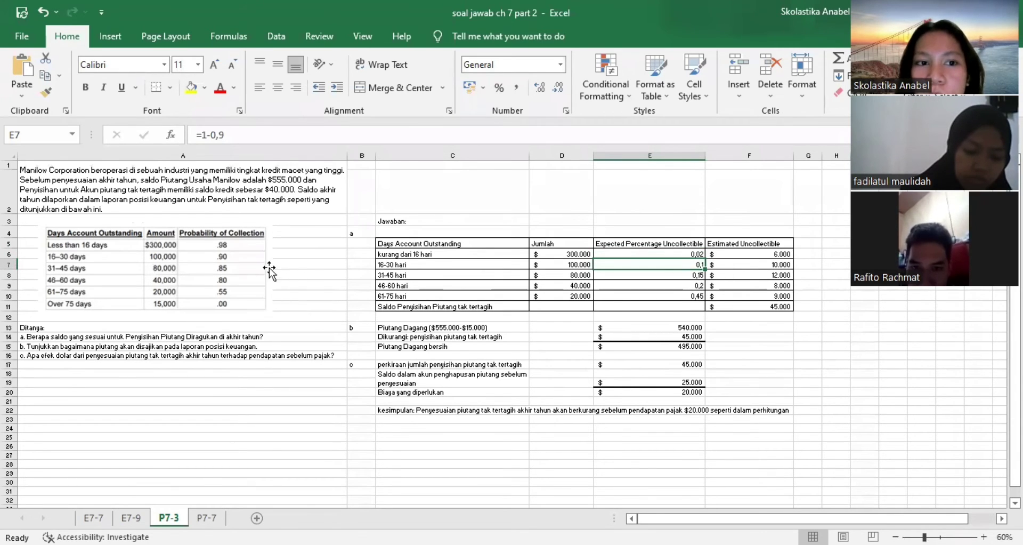
click(694, 275)
click(693, 295)
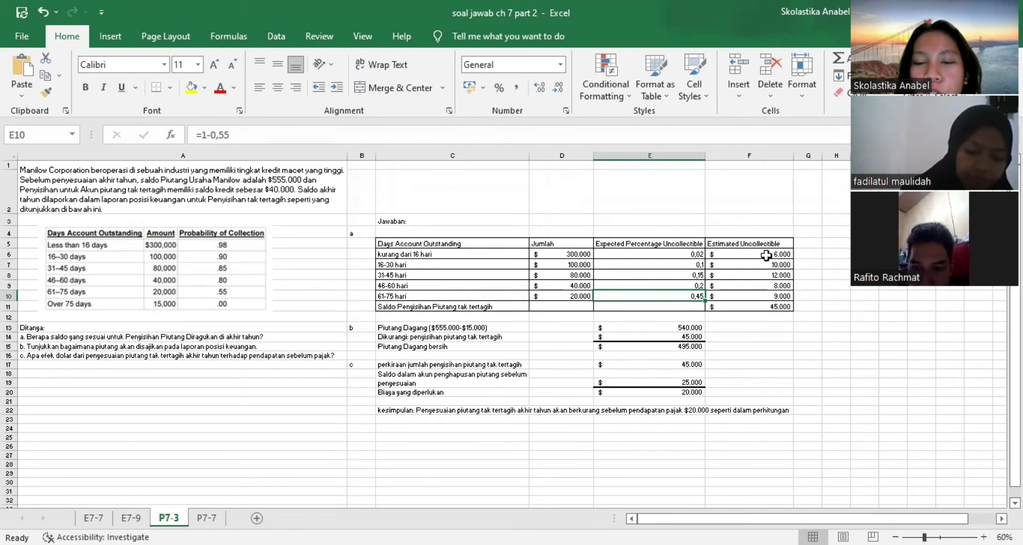
Inspect the Estimated Uncollectible formulas in F6 to F10 and the allowance total formula in F11.
click(785, 244)
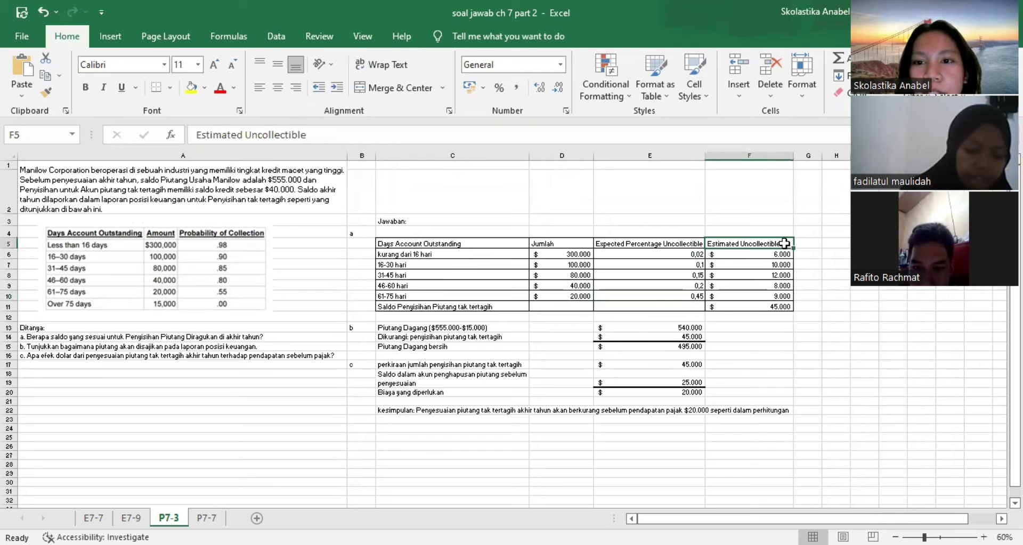
click(769, 253)
double_click(769, 254)
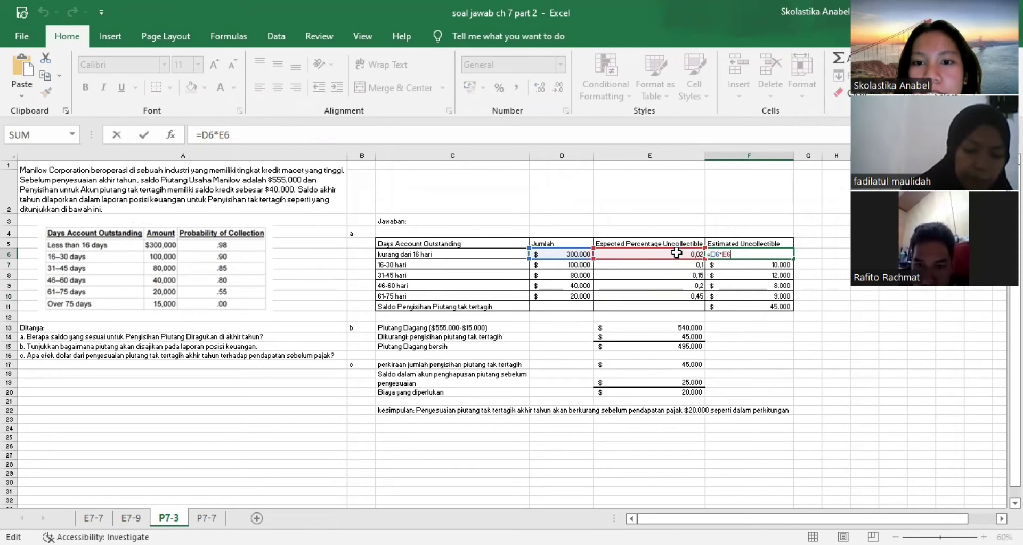
click(729, 266)
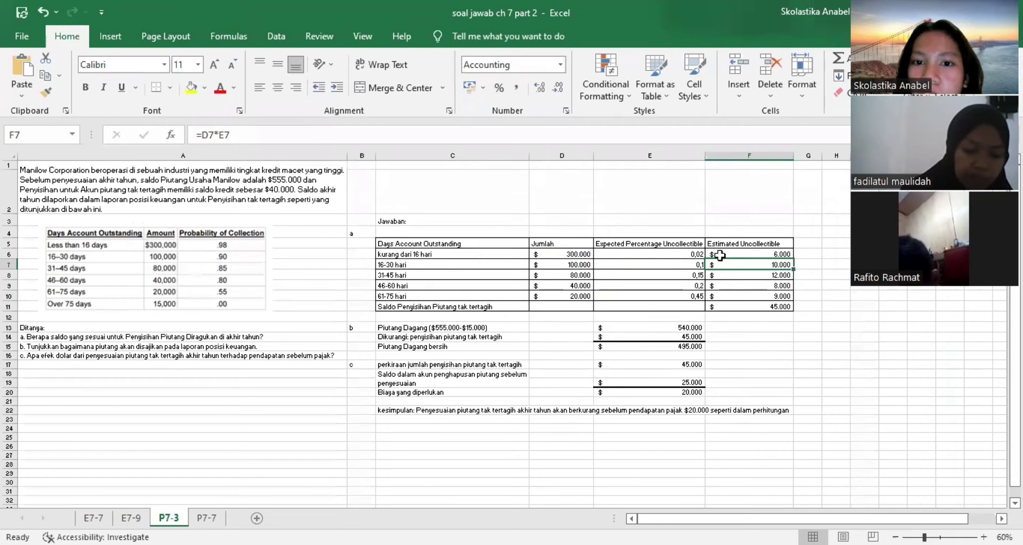
click(749, 274)
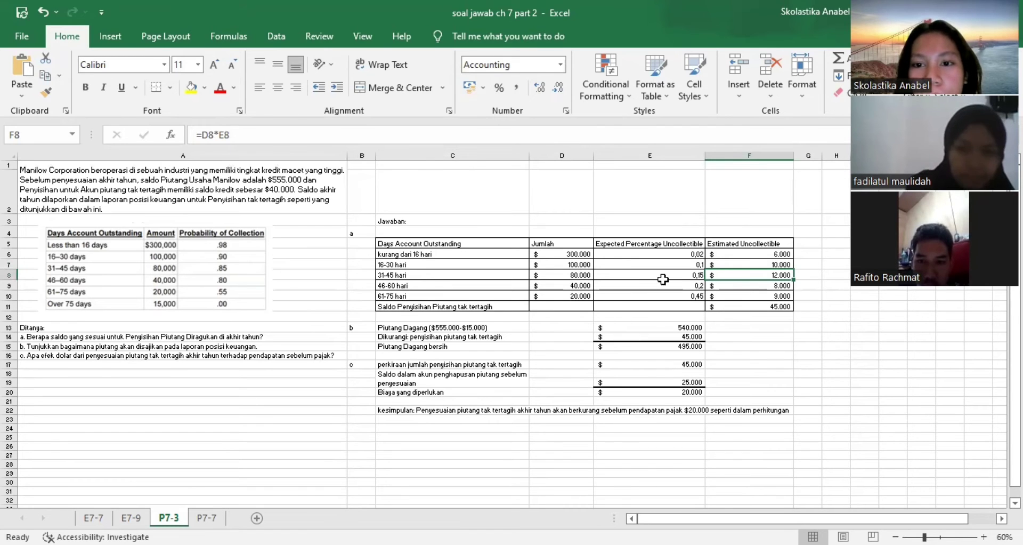
click(721, 293)
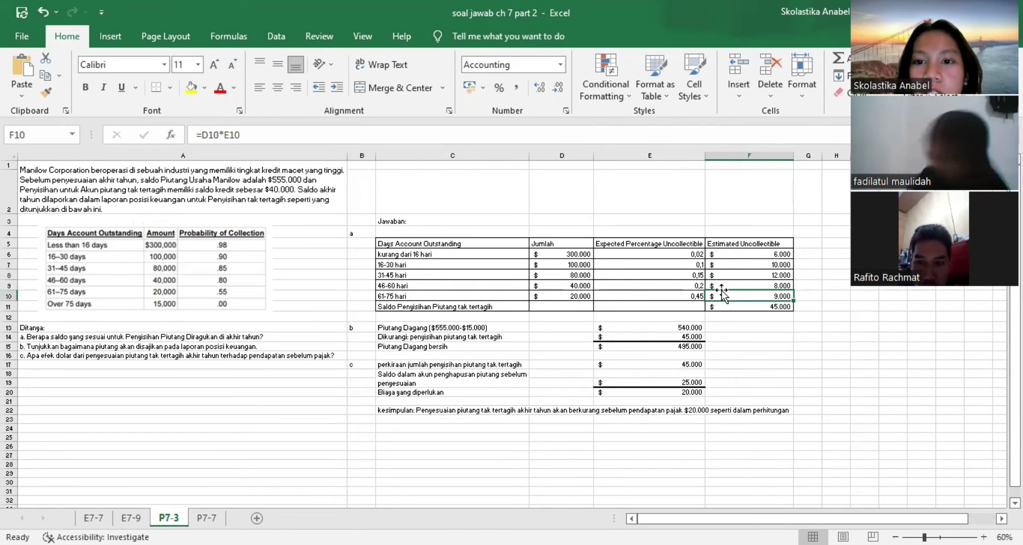
click(721, 287)
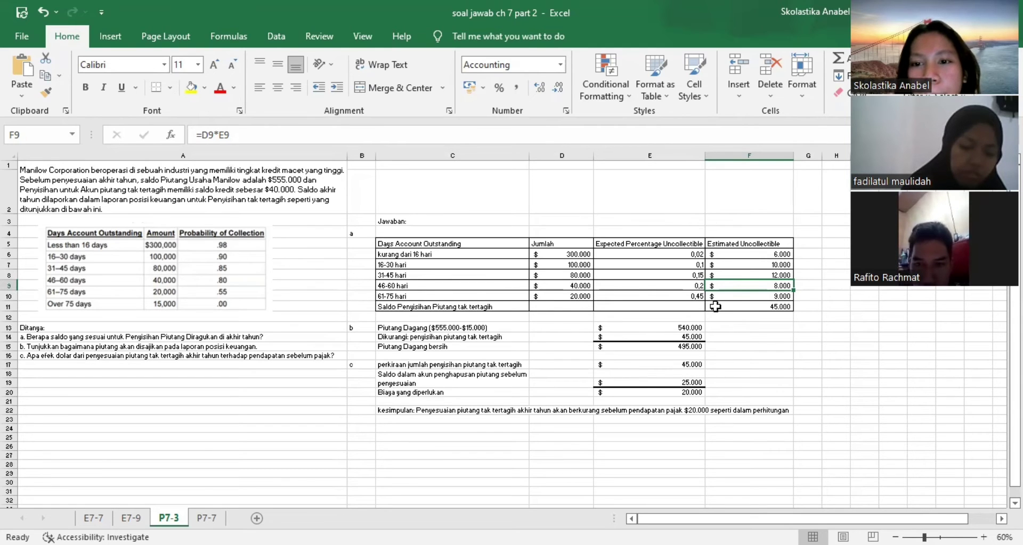
click(745, 299)
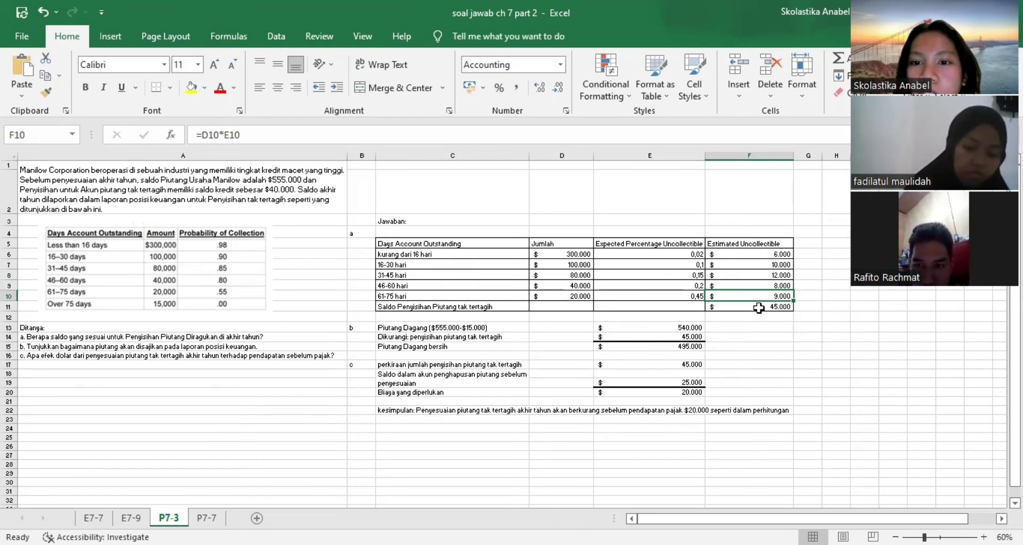
double_click(759, 307)
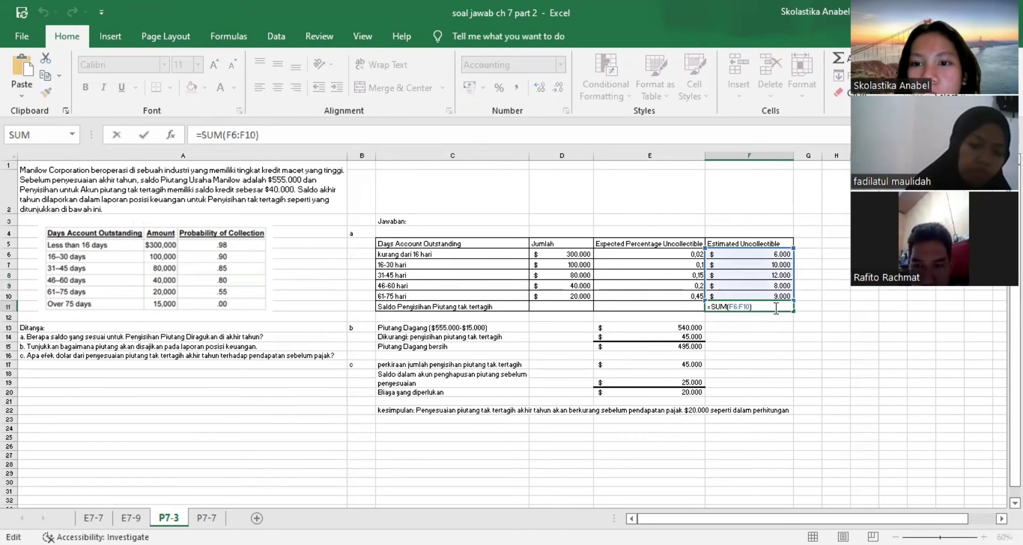
key(Return)
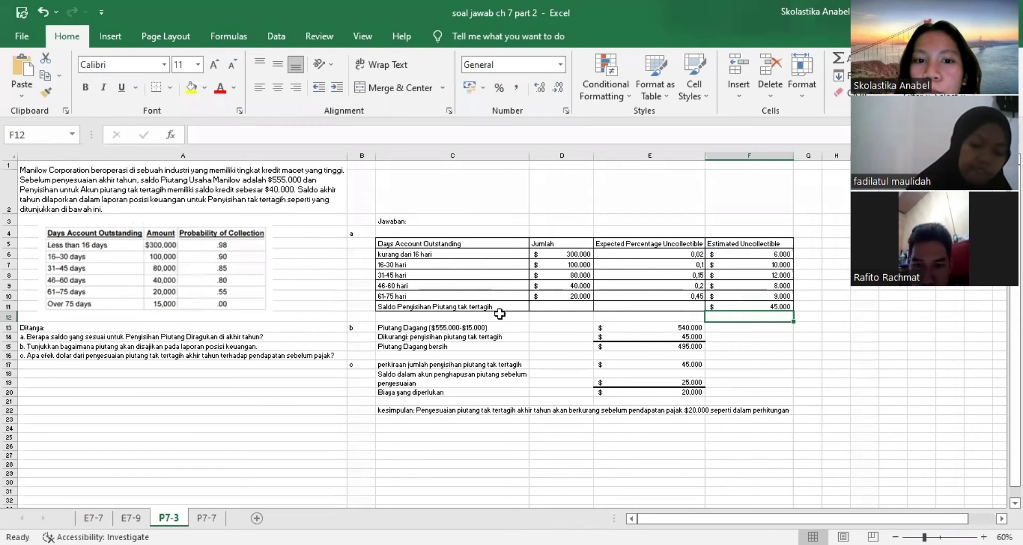
click(741, 305)
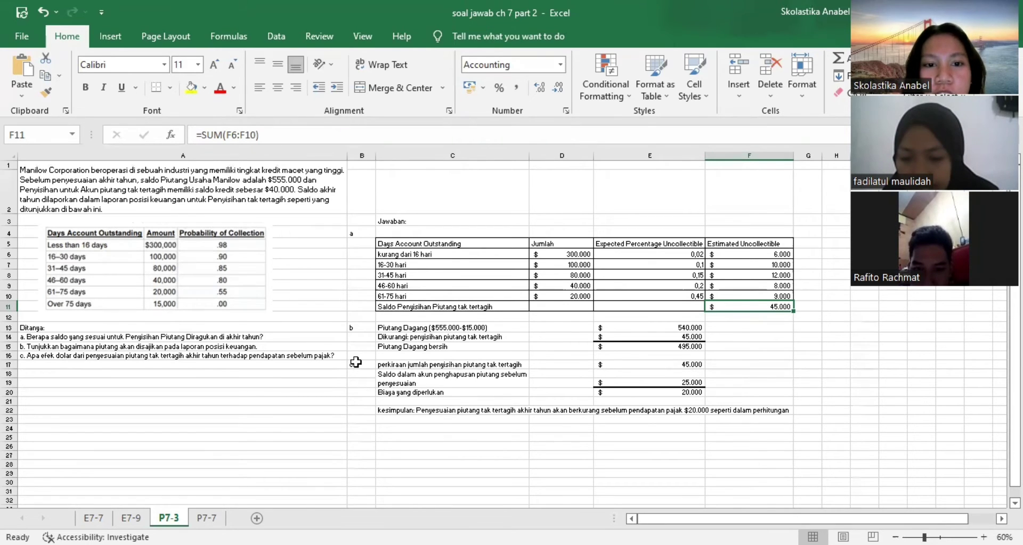
Inspect part b's formulas for trade receivables, the allowance deduction and net receivables in E13 to E15, tracing the deduction to F11.
click(460, 326)
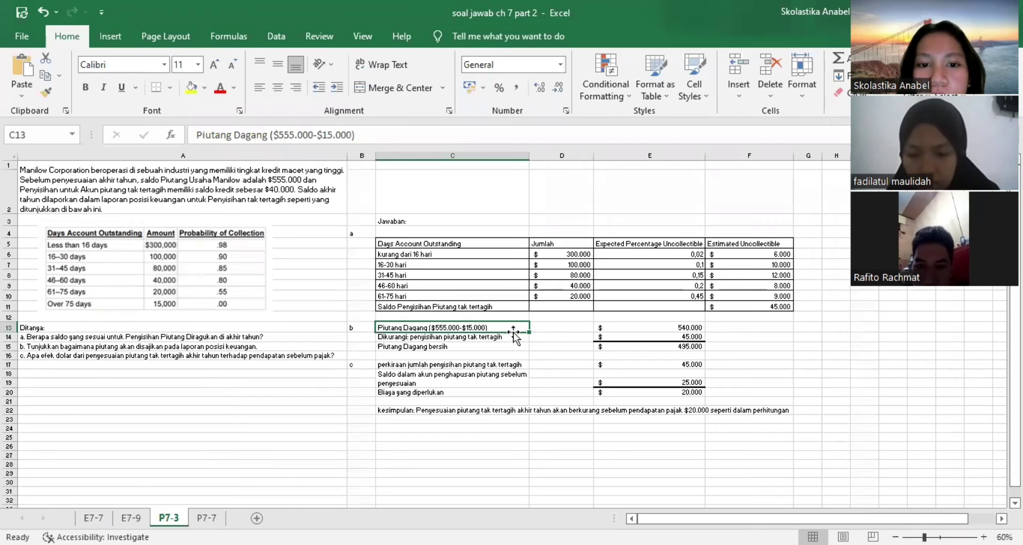
click(638, 327)
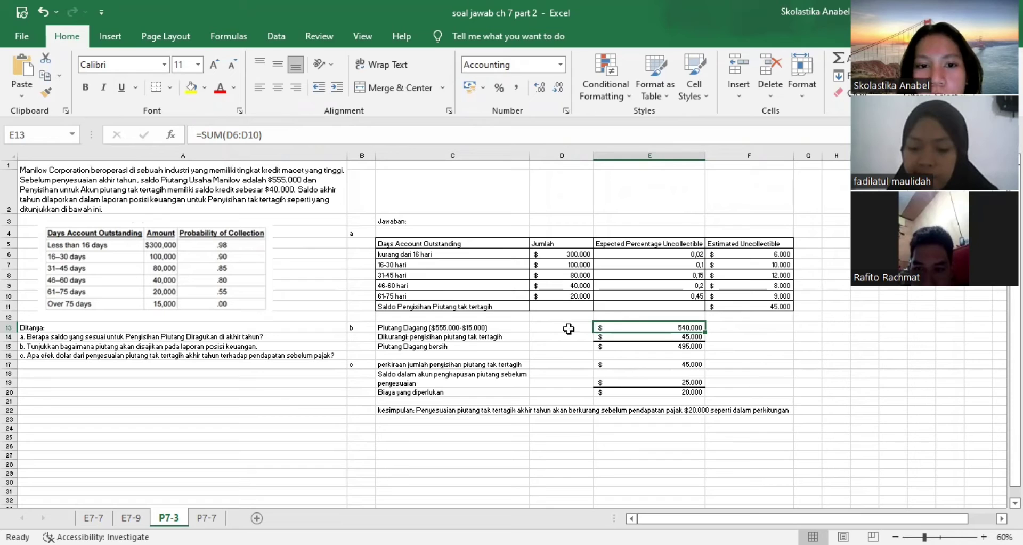
click(507, 335)
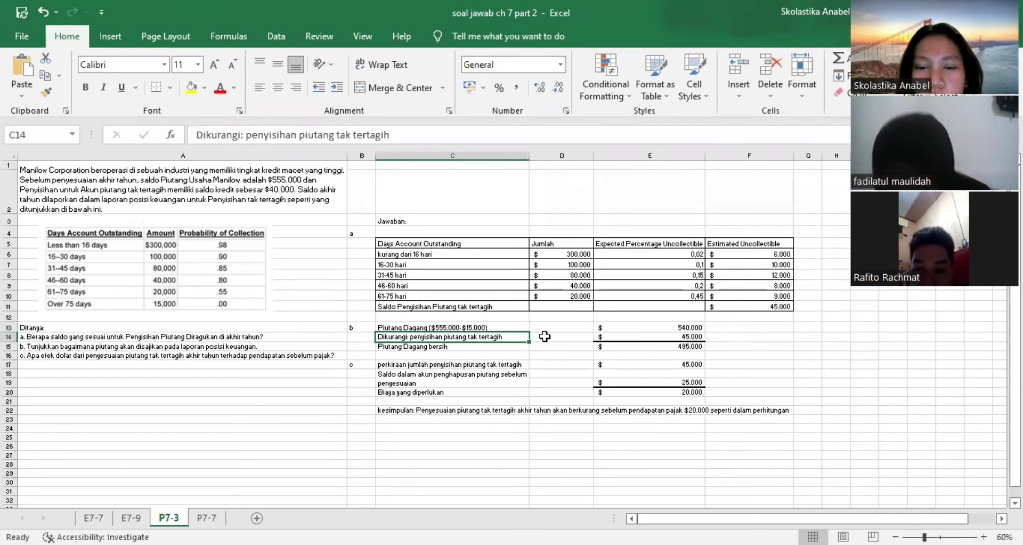
click(684, 339)
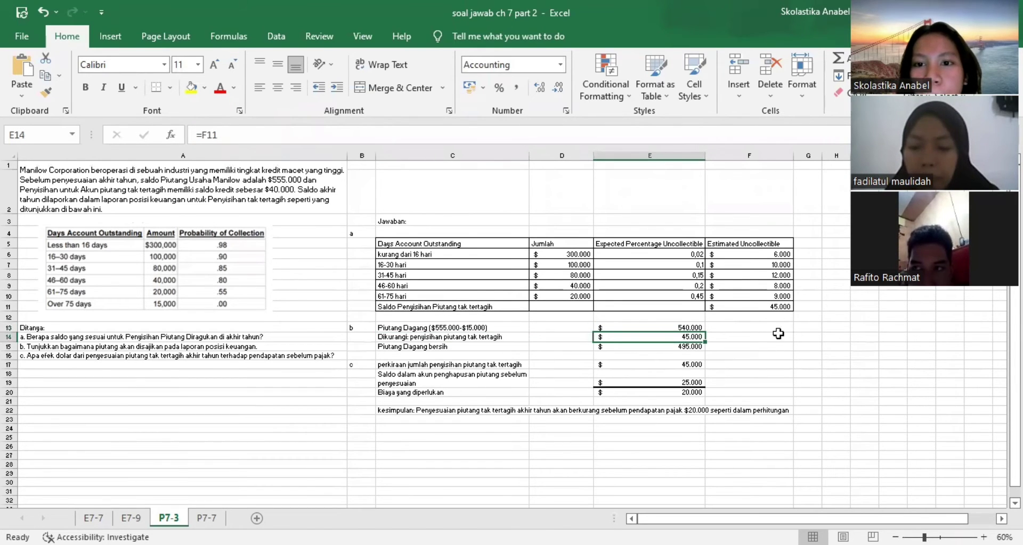
click(779, 307)
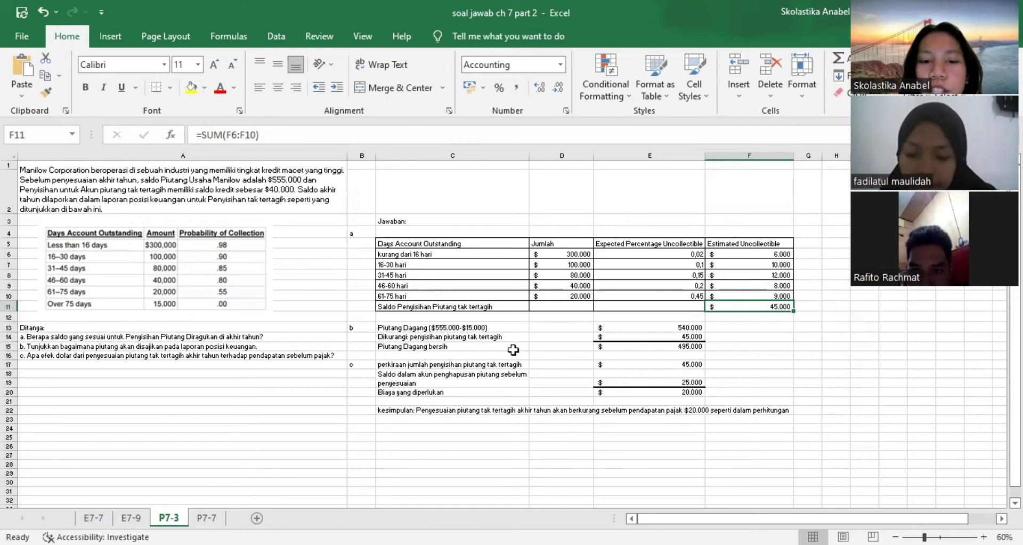
click(674, 347)
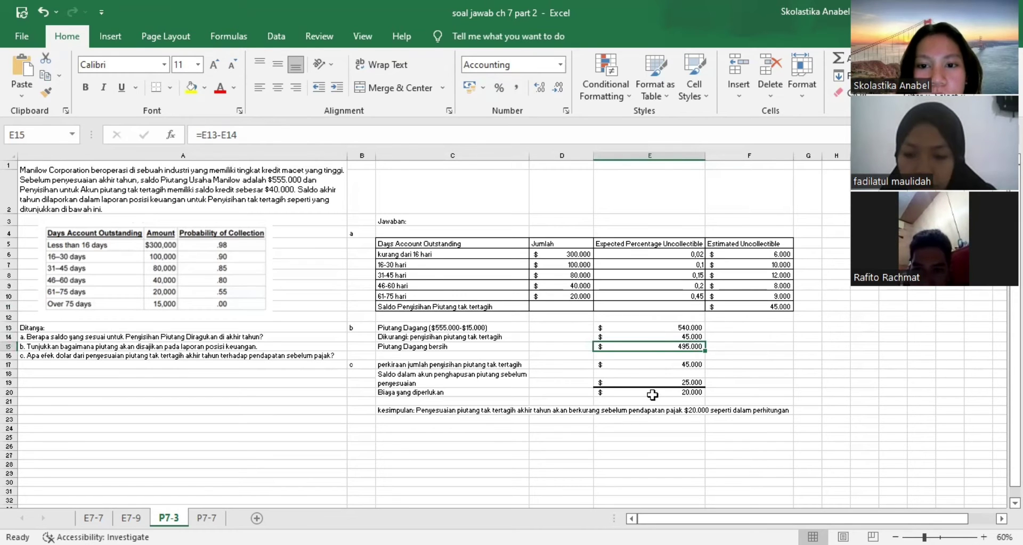
Inspect part c's formulas for the estimated allowance and the balance before adjustment in E17 and E19, and open the P7-7 worksheet.
click(486, 371)
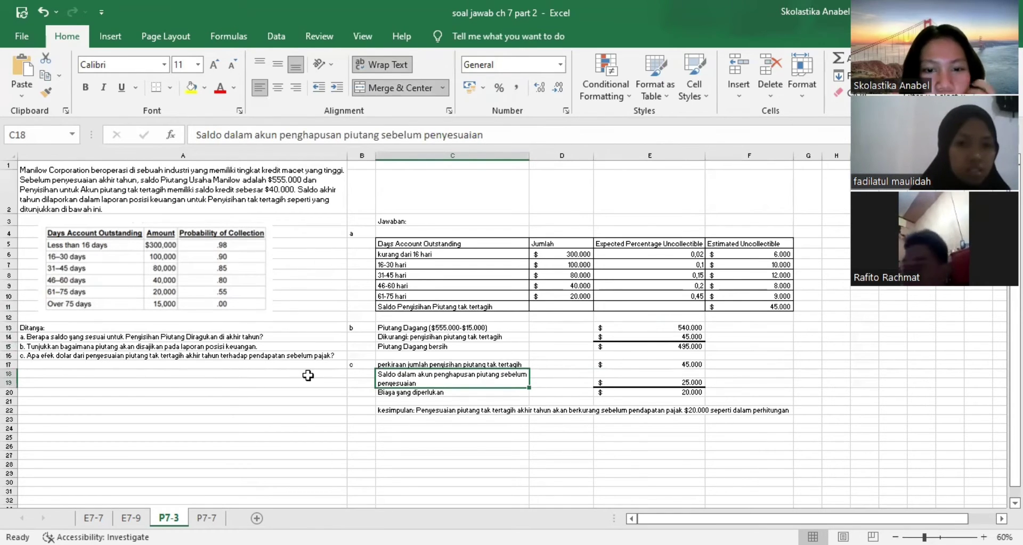
click(624, 362)
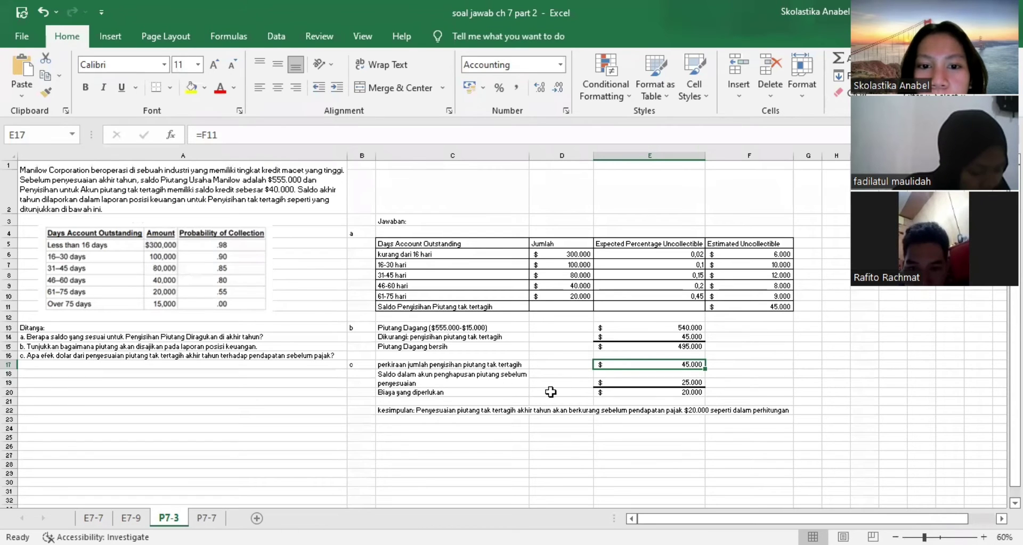
click(630, 381)
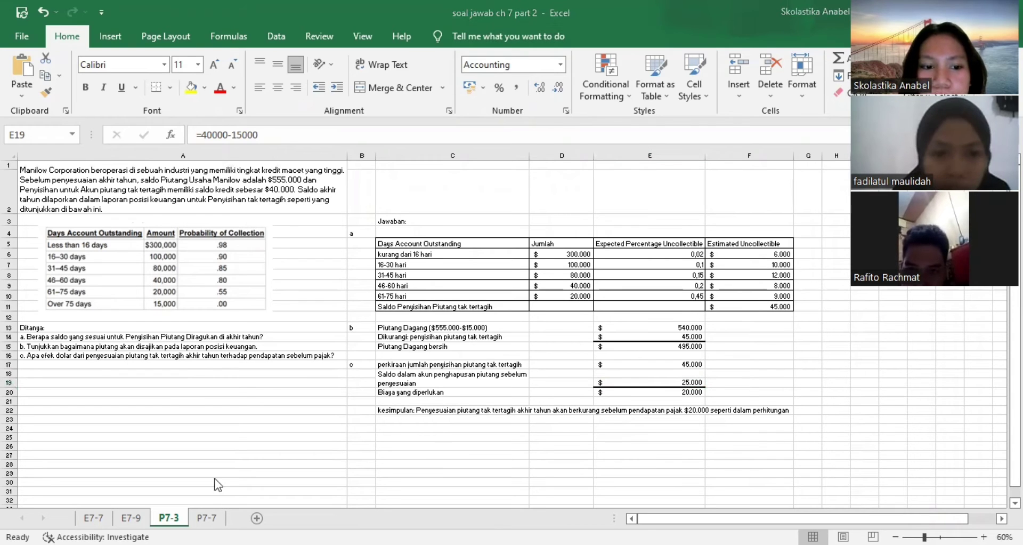
key(ctrl+Page_Down)
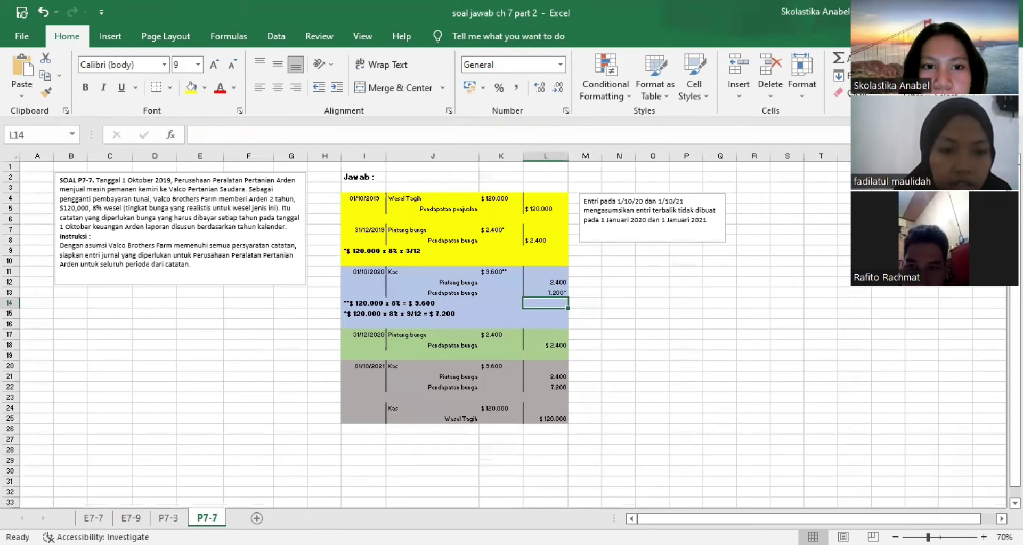